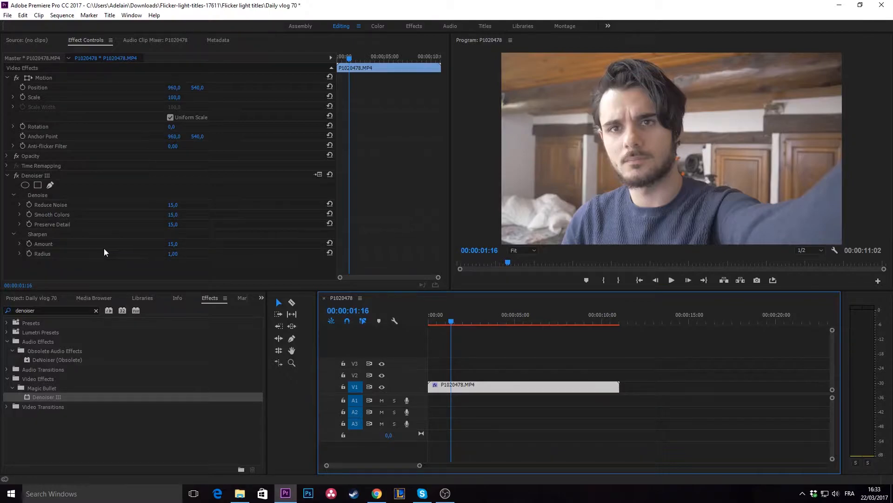
Step: Clear the effects search and select the Reduce Noise setting of the clip's Denoiser III effect
click(96, 310)
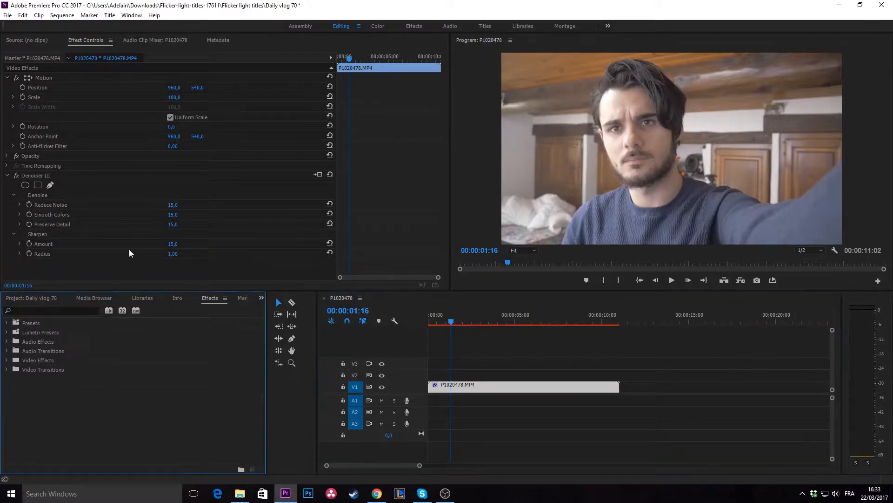
click(66, 206)
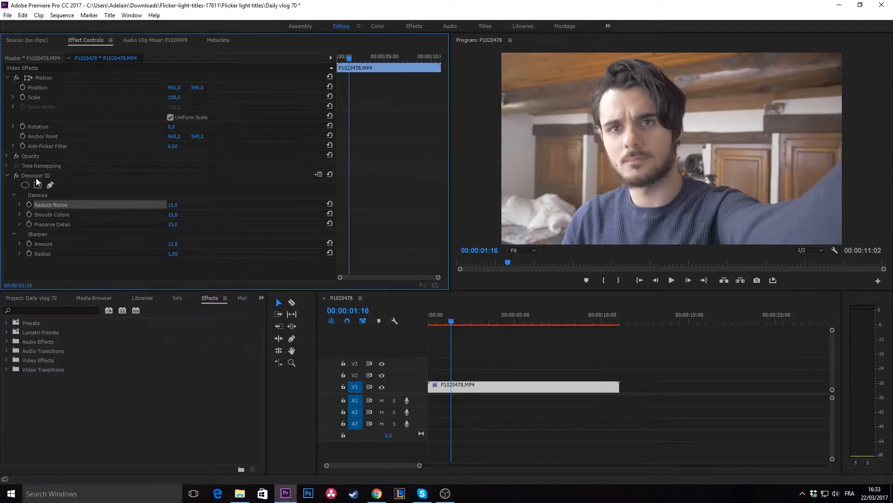
click(62, 176)
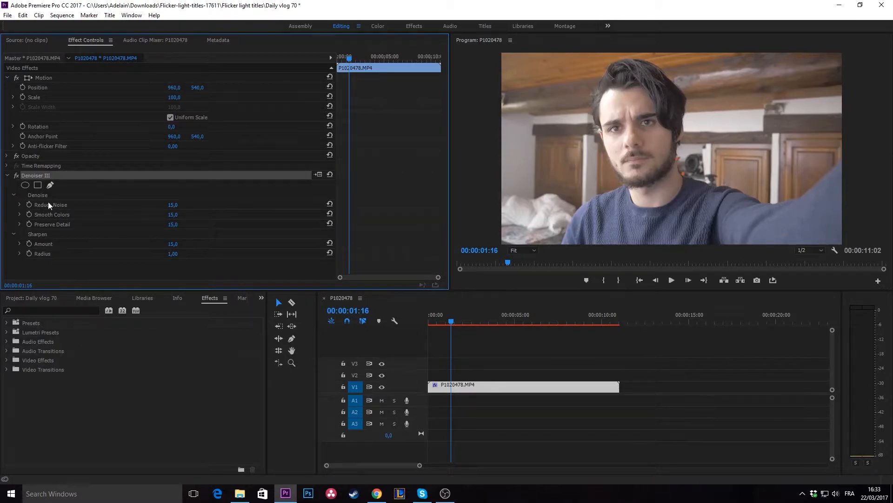
click(33, 207)
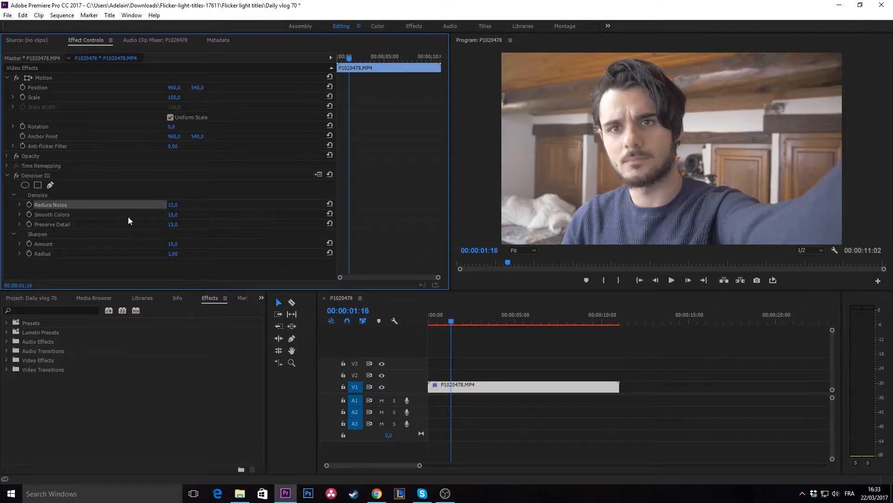
Step: Try strong denoising on the clip with Reduce Noise at 98 and Smooth Colors at 100
click(171, 205)
click(176, 204)
drag(186, 205, 216, 206)
drag(172, 216, 182, 216)
click(175, 205)
click(206, 206)
drag(174, 205, 173, 204)
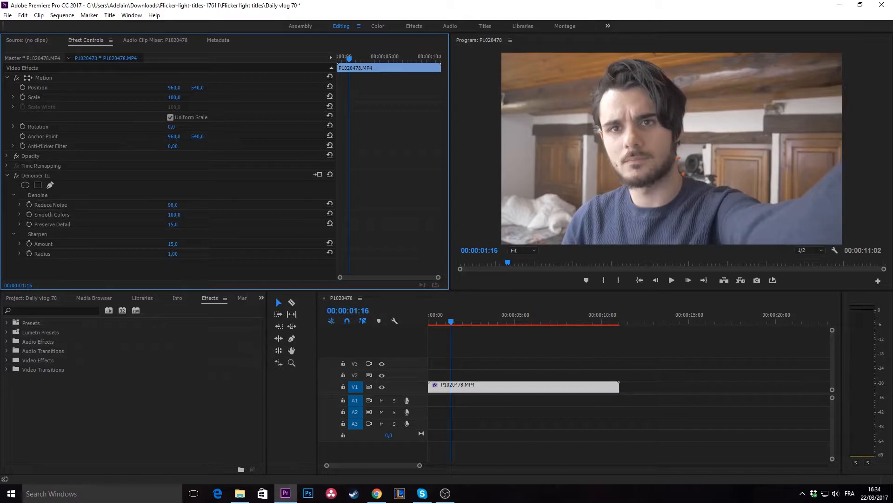
Step: Try lowering the Denoiser III Reduce Noise value to 40
click(175, 205)
text(93,0)
drag(177, 205, 155, 205)
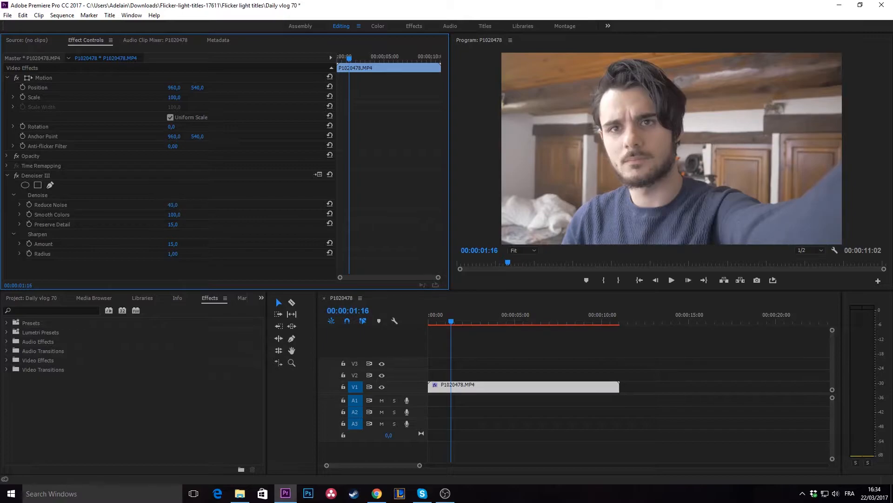
Step: Set Denoiser III's Reduce Noise to 20 and return Smooth Colors to 15
click(193, 204)
text(29)
key(BackSpace)
text(0)
key(Tab)
Step: Try Preserve Detail at 100, preview the frame at 00:00:01:28, and reset the setting to 15
drag(171, 226, 205, 226)
click(582, 141)
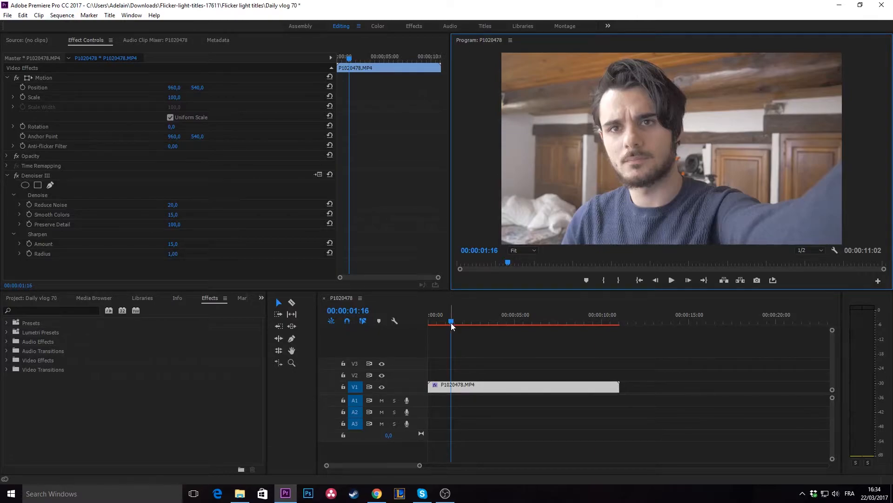
drag(451, 322, 455, 323)
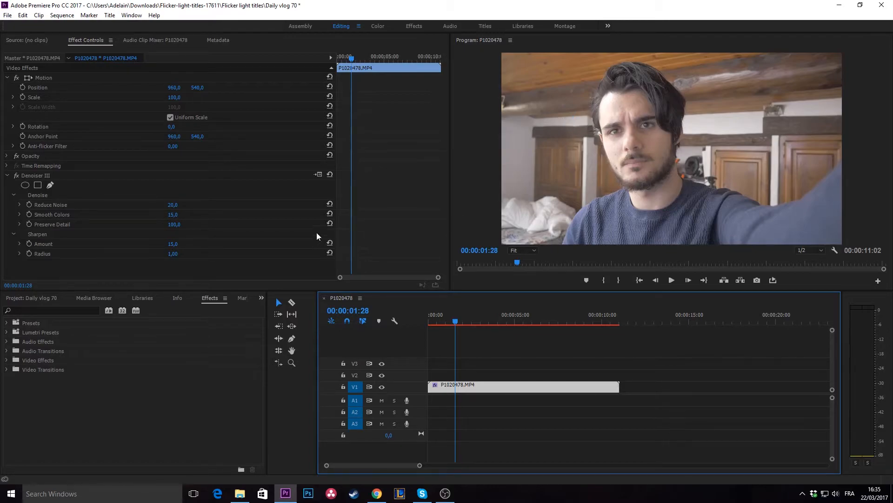
click(330, 223)
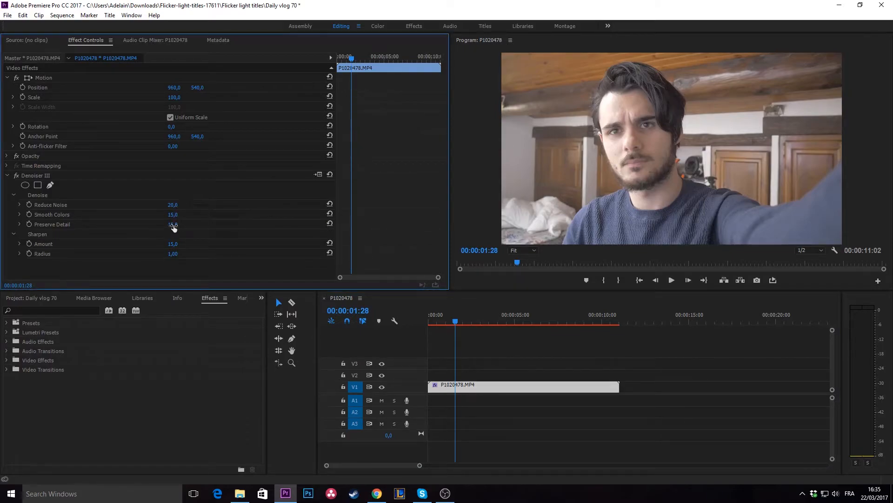
Step: Raise Preserve Detail to 100 again, compare the picture at 00:00:00:45, and return the setting to 15
drag(173, 227, 180, 225)
drag(455, 324, 444, 324)
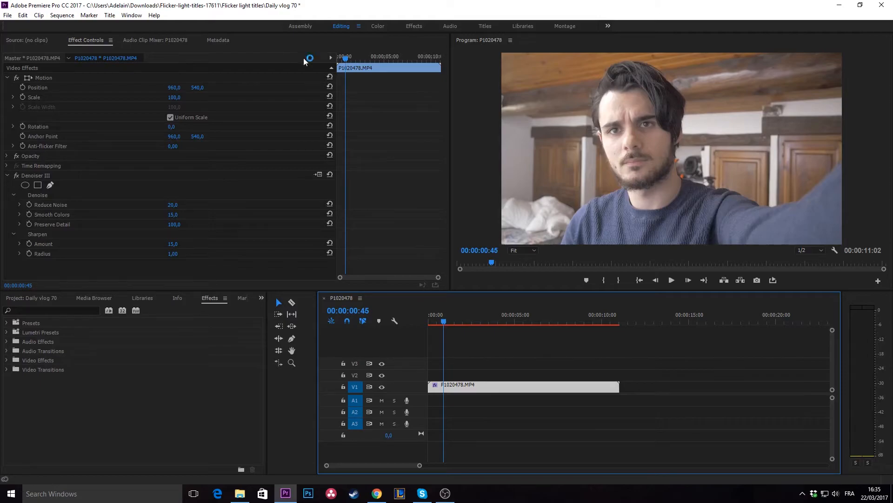
drag(173, 225, 329, 229)
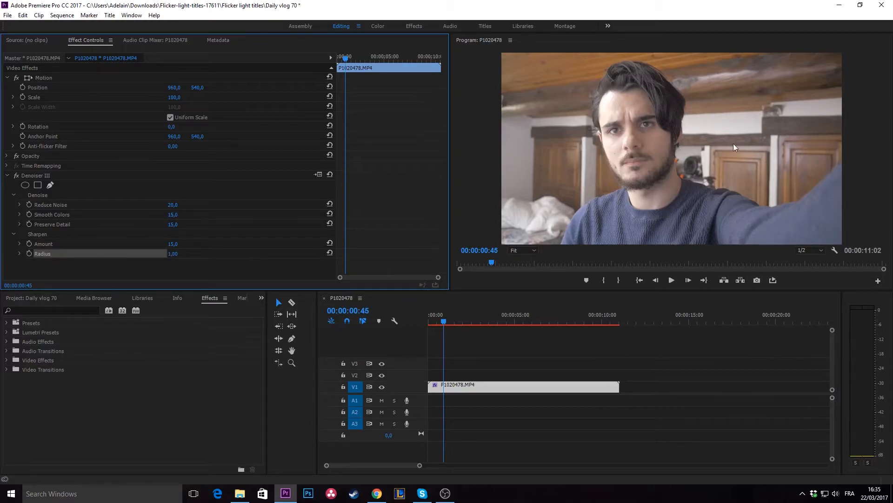
click(600, 163)
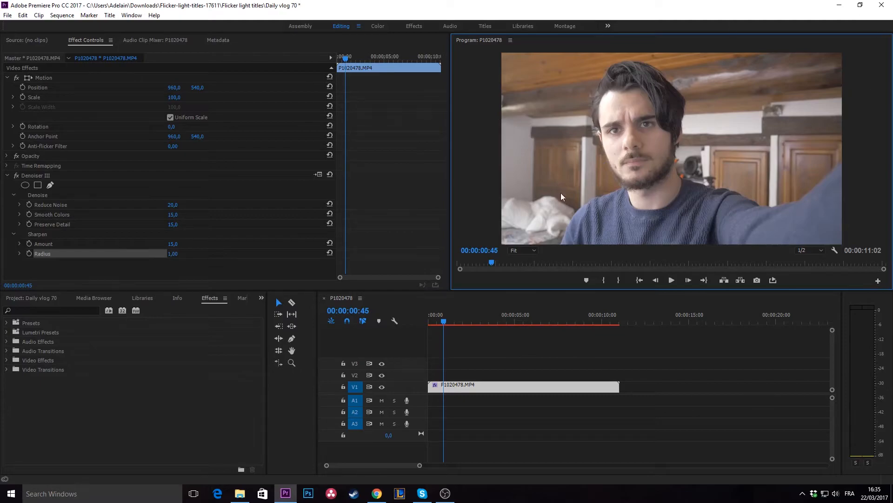
Step: Try a Sharpen Amount of 150, compare it repeatedly with the default sharpening, and reset the amount to 15
drag(173, 244, 236, 244)
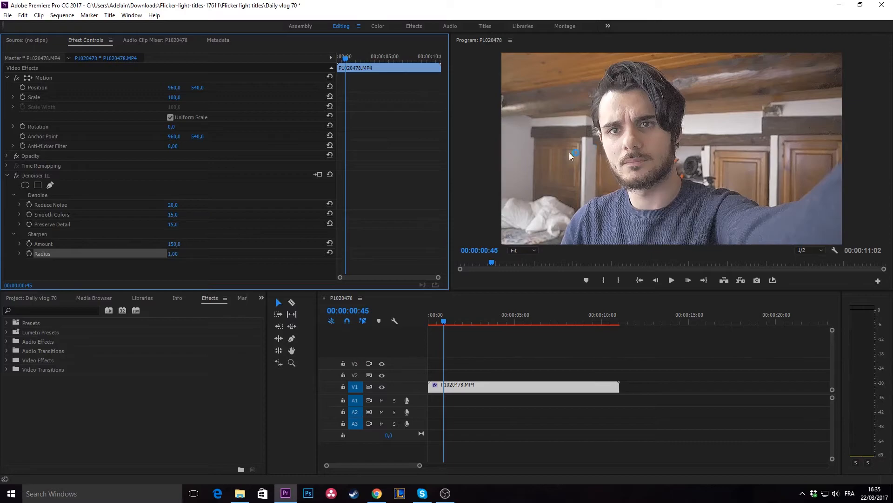
click(330, 244)
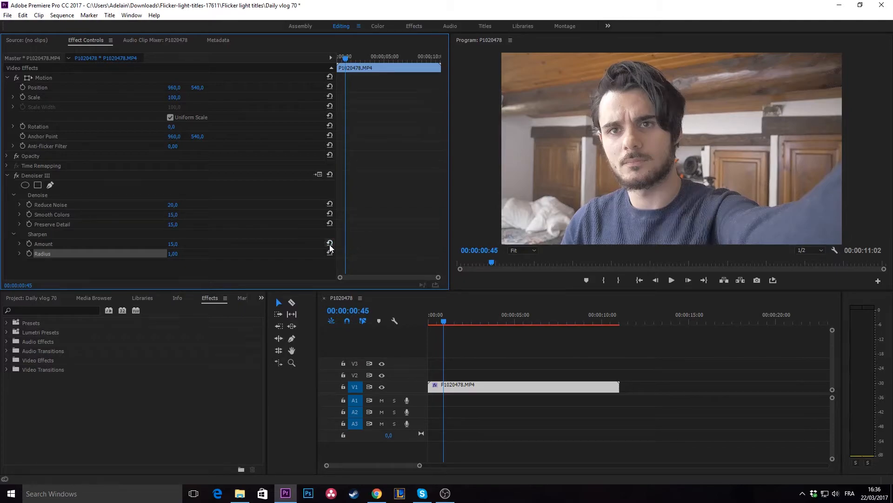
key(ctrl+z)
click(330, 245)
key(ctrl+z)
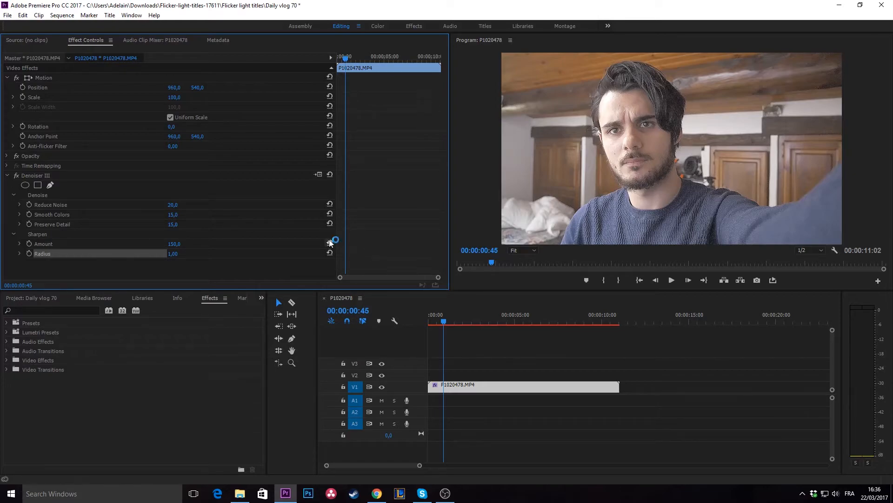
click(330, 242)
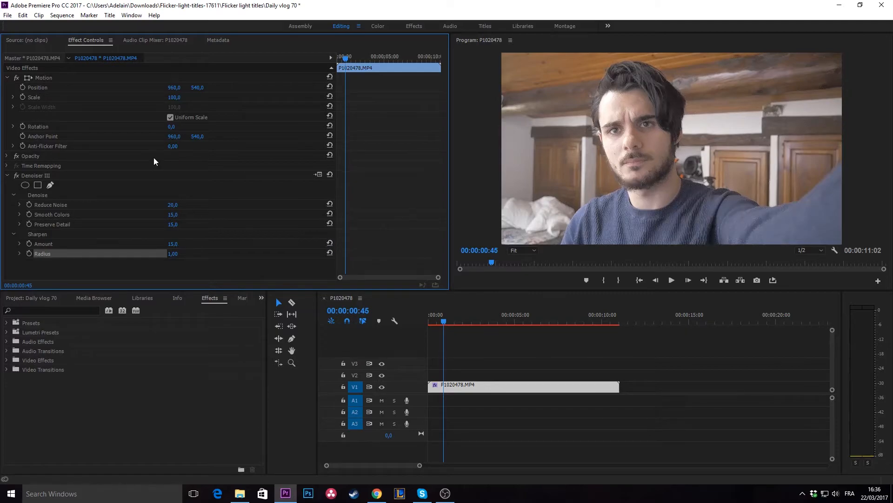